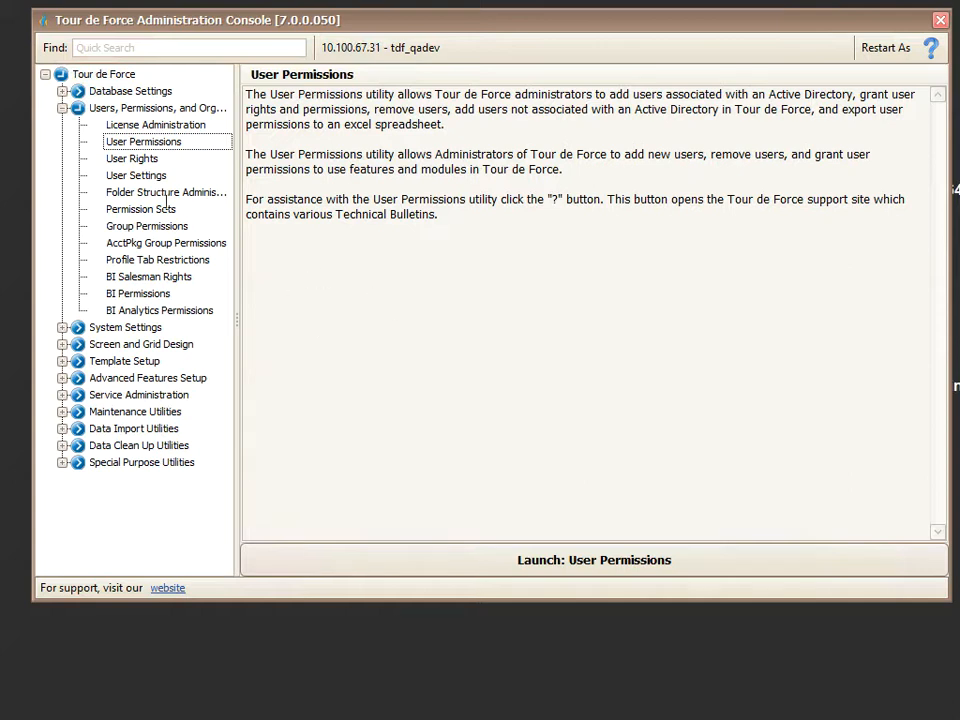
- Launch the User Permissions utility and open the user info of the full user in row 34
{"action": "left_click", "coordinate": [357, 260]}
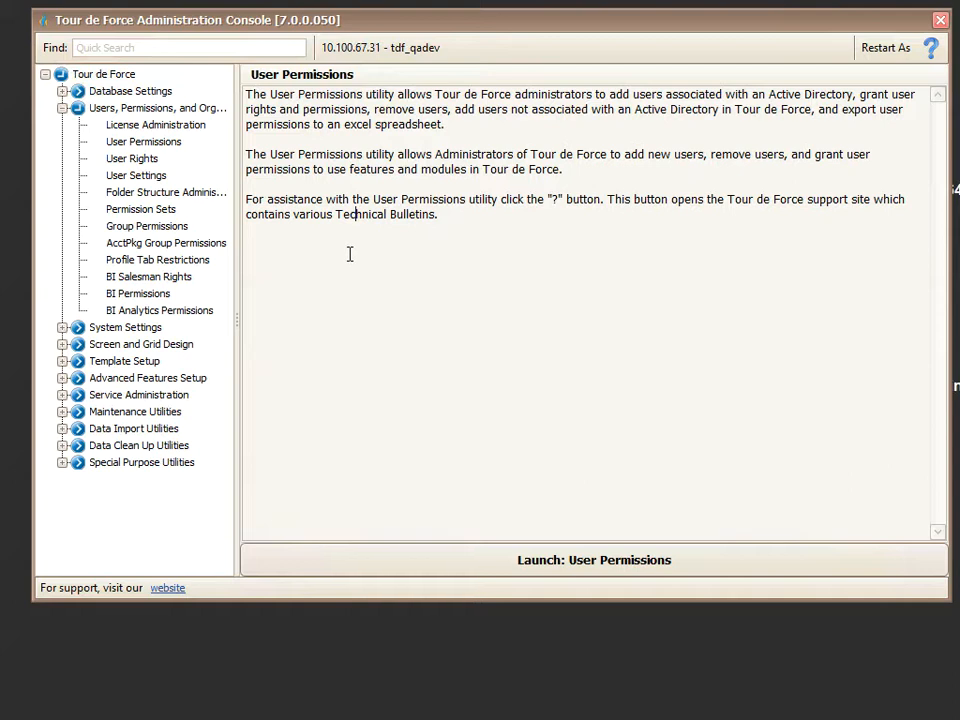
{"action": "left_click", "coordinate": [158, 142]}
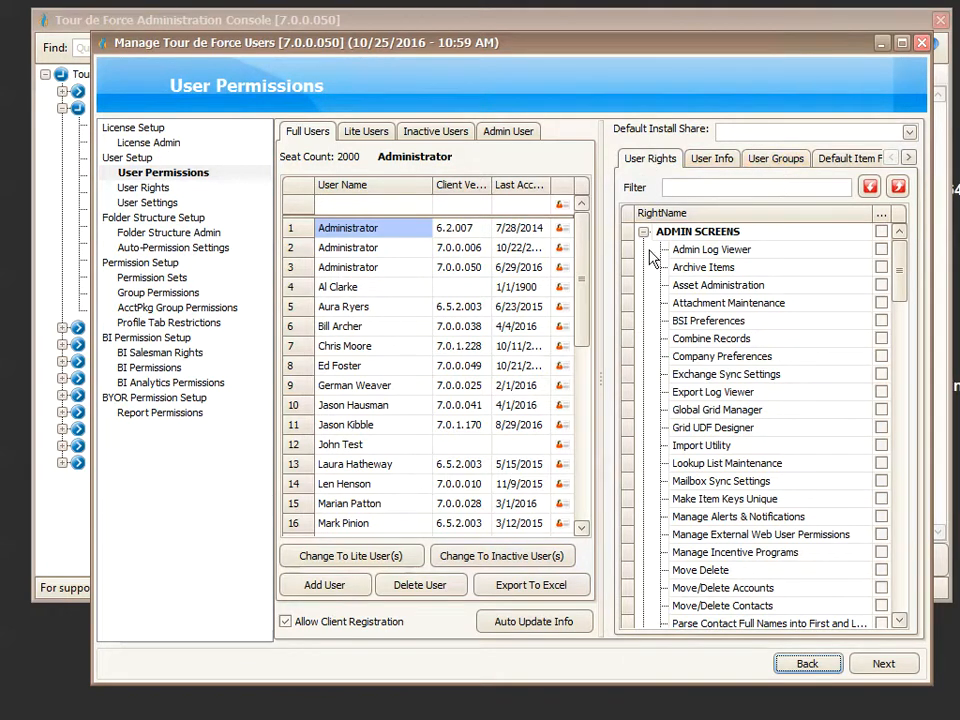
{"action": "scroll", "coordinate": [587, 400], "scroll_direction": "down", "scroll_amount": 3}
{"action": "left_click_drag", "start_coordinate": [588, 428], "coordinate": [583, 514]}
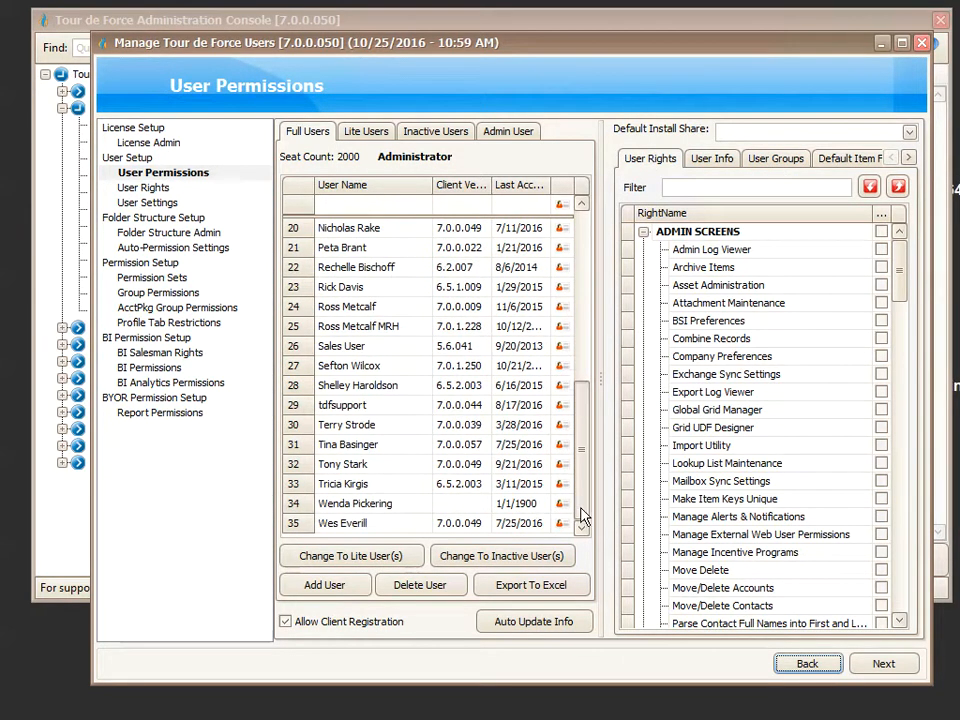
{"action": "left_click", "coordinate": [342, 506]}
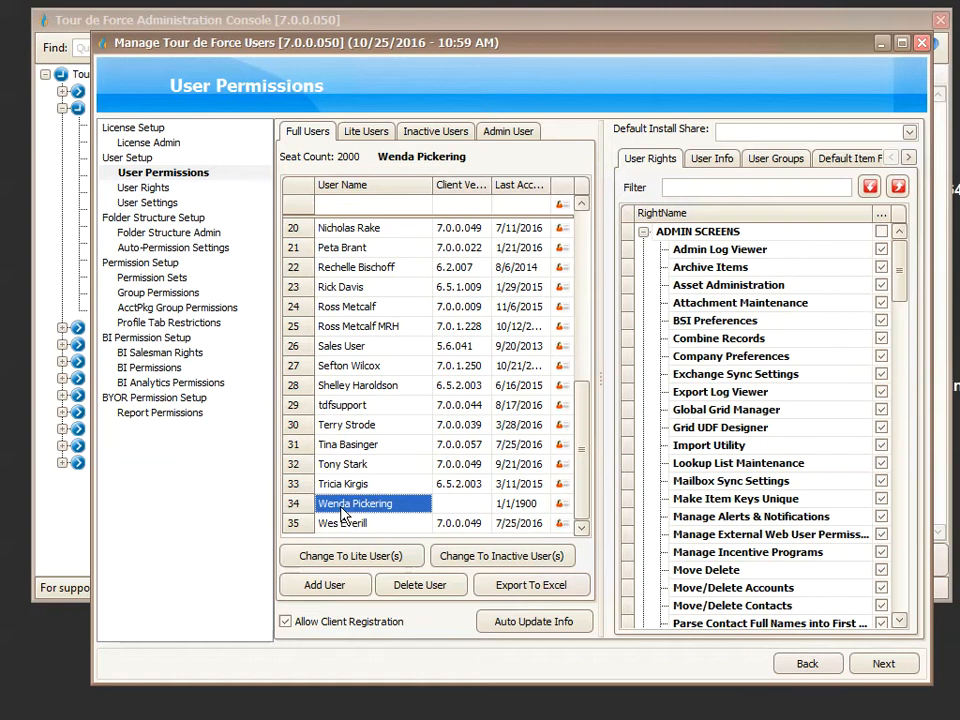
{"action": "left_click", "coordinate": [708, 160]}
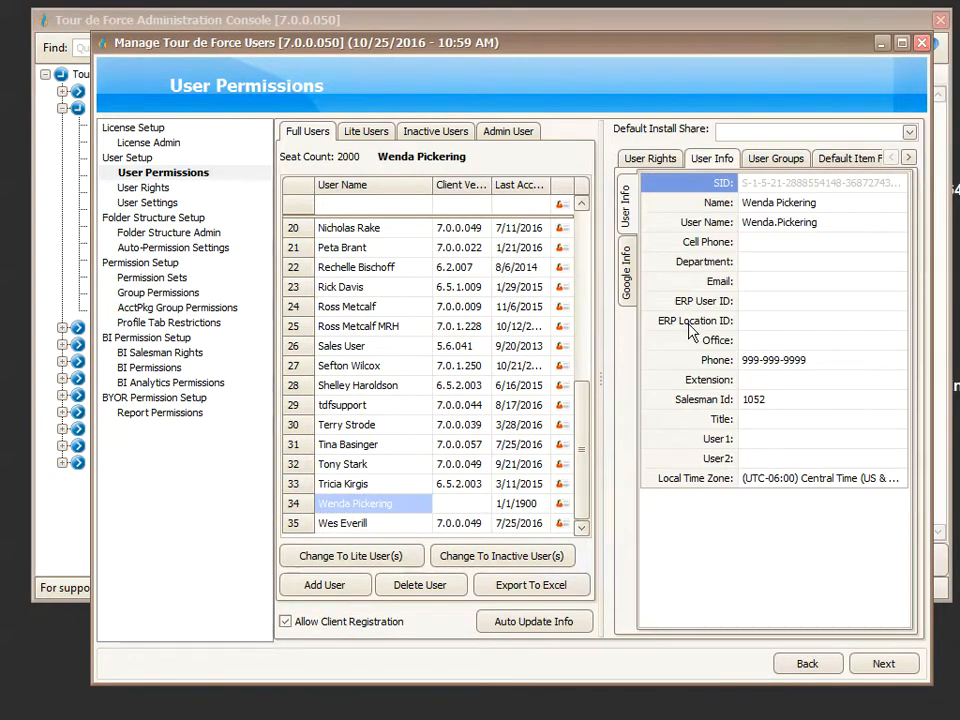
- Enter the user's e-mail address, set the local time zone to (UTC-05:00) Eastern Time (US & Canada), and close the user management window
{"action": "left_click", "coordinate": [720, 284]}
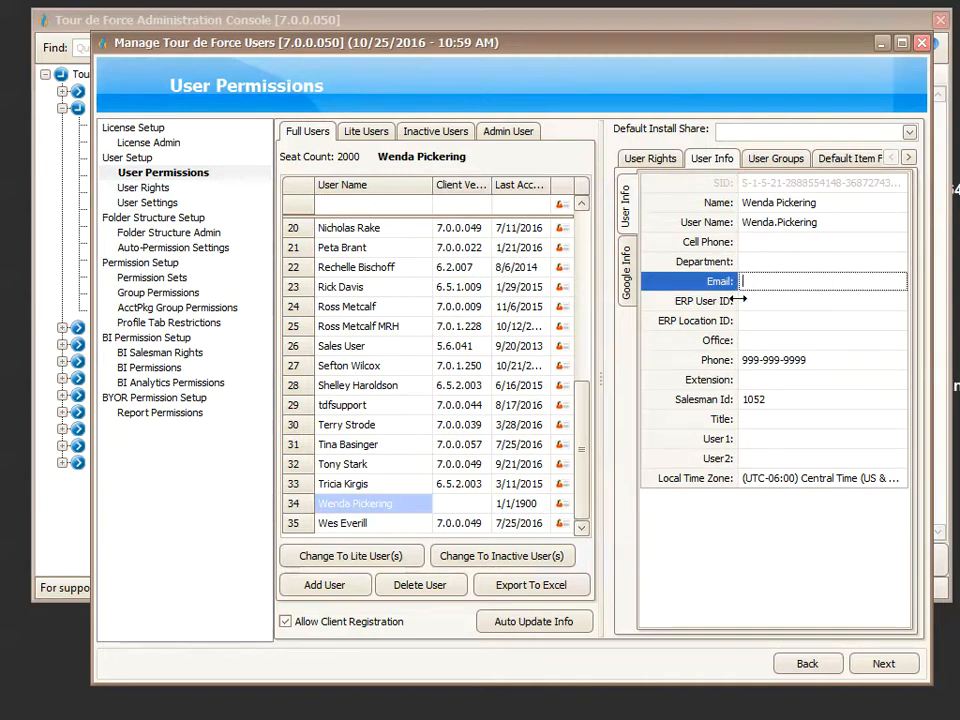
{"action": "key", "text": "ctrl+v"}
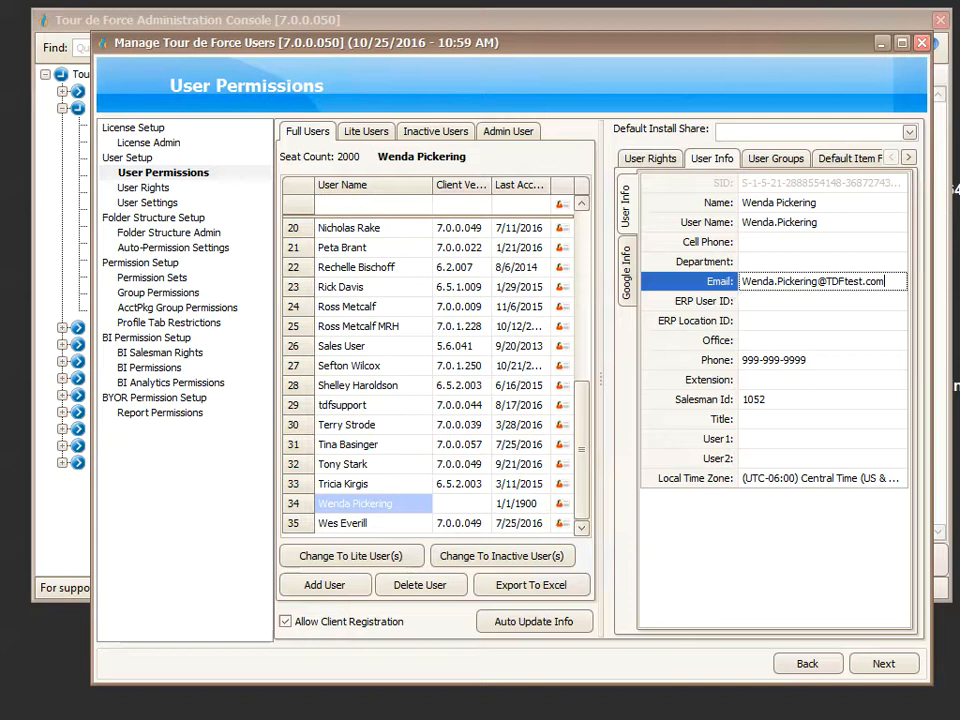
{"action": "left_click", "coordinate": [714, 482]}
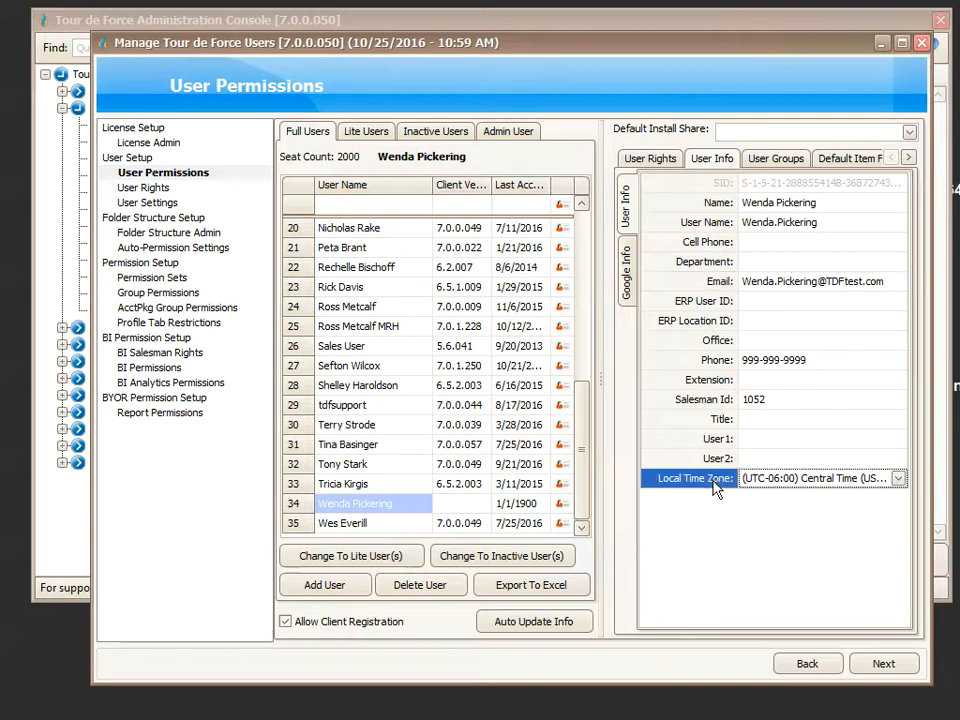
{"action": "left_click", "coordinate": [898, 479]}
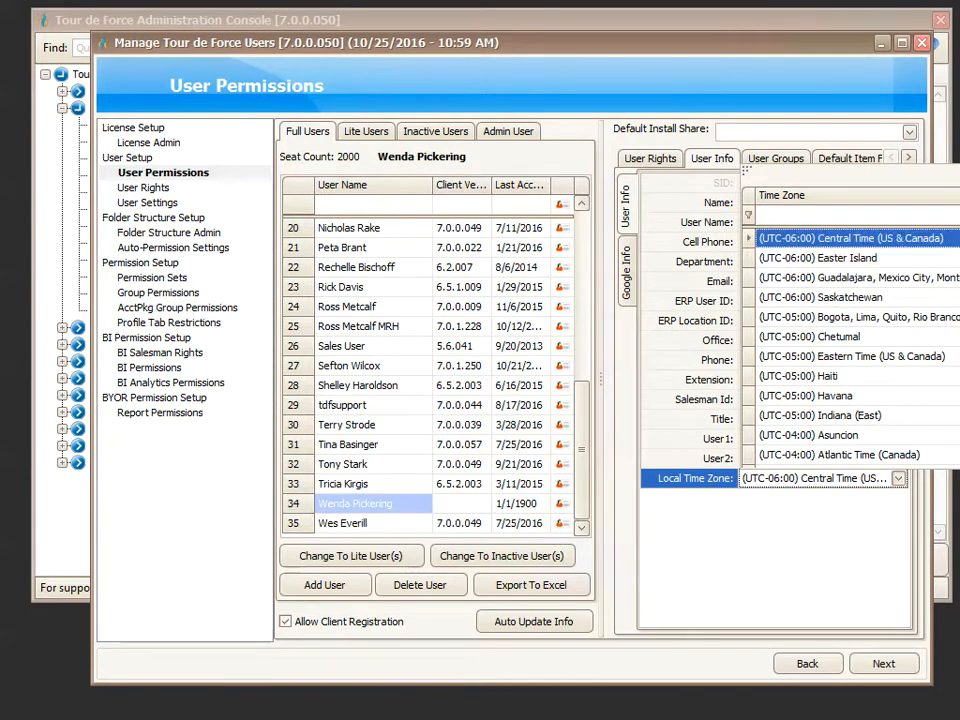
{"action": "left_click", "coordinate": [935, 358]}
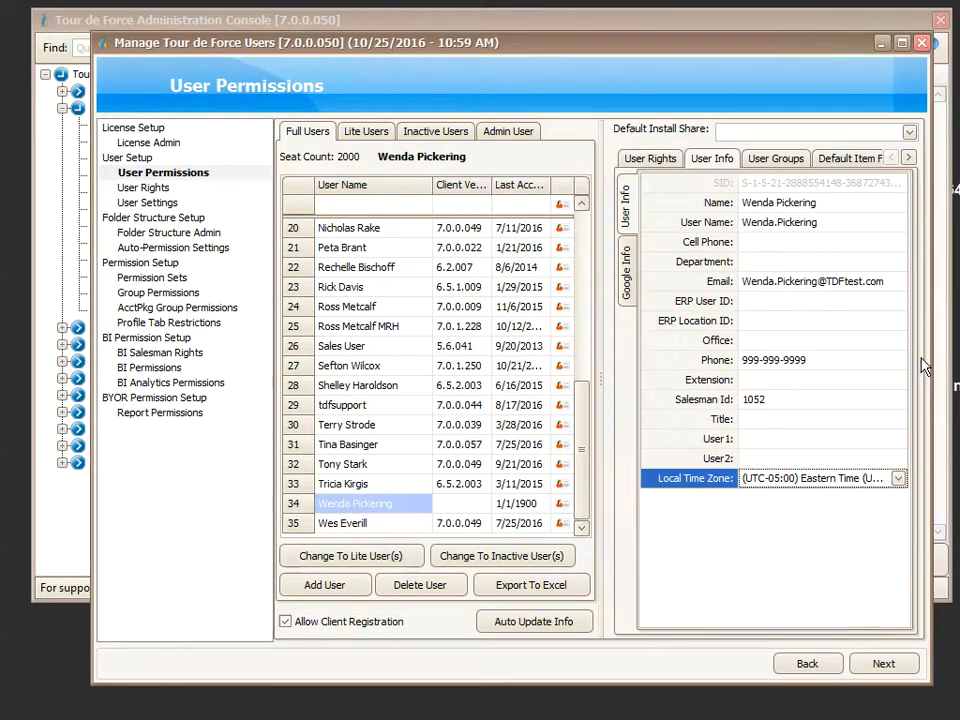
{"action": "left_click", "coordinate": [708, 462]}
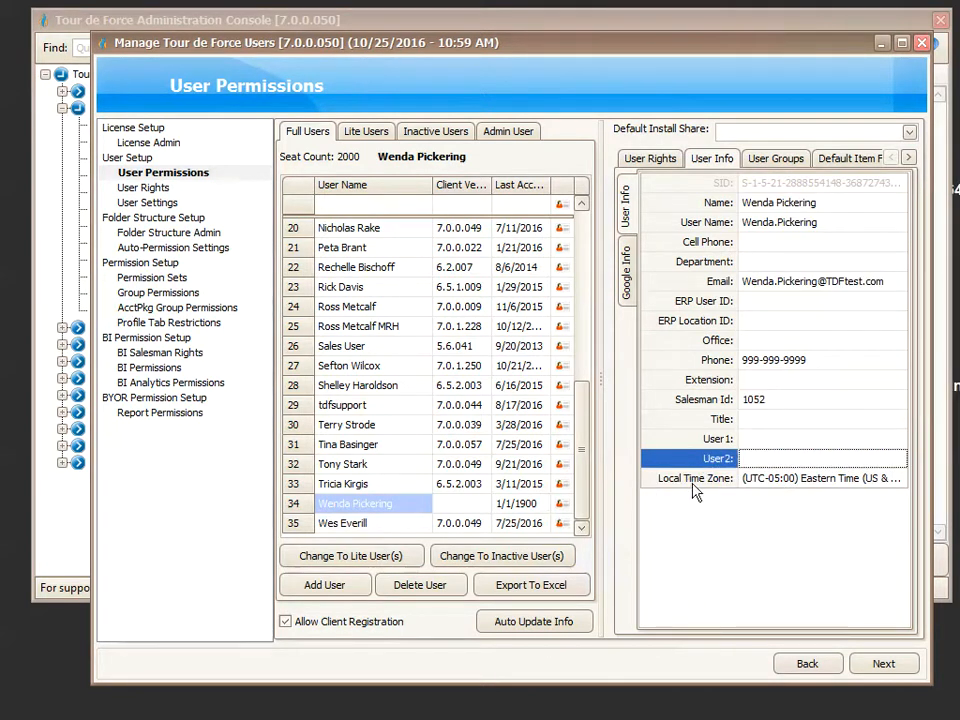
{"action": "left_click", "coordinate": [697, 482]}
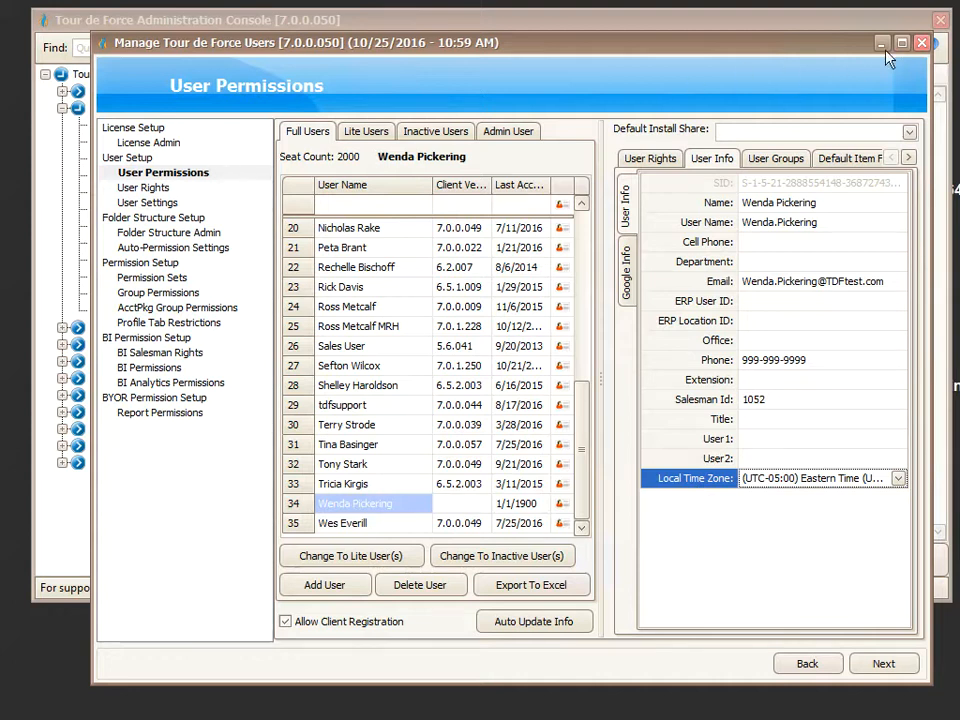
{"action": "left_click", "coordinate": [922, 43]}
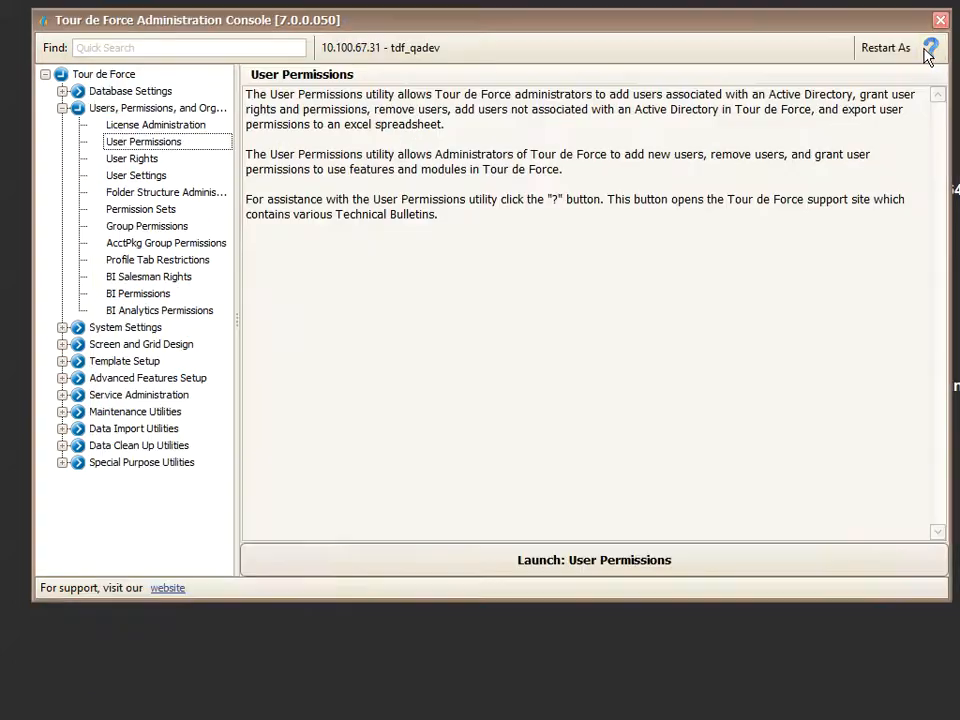
- Launch Manage Service Settings under Service Administration and open the Mobile Sync Settings of the Data Process Service
{"action": "left_click", "coordinate": [62, 397]}
{"action": "left_click", "coordinate": [134, 414]}
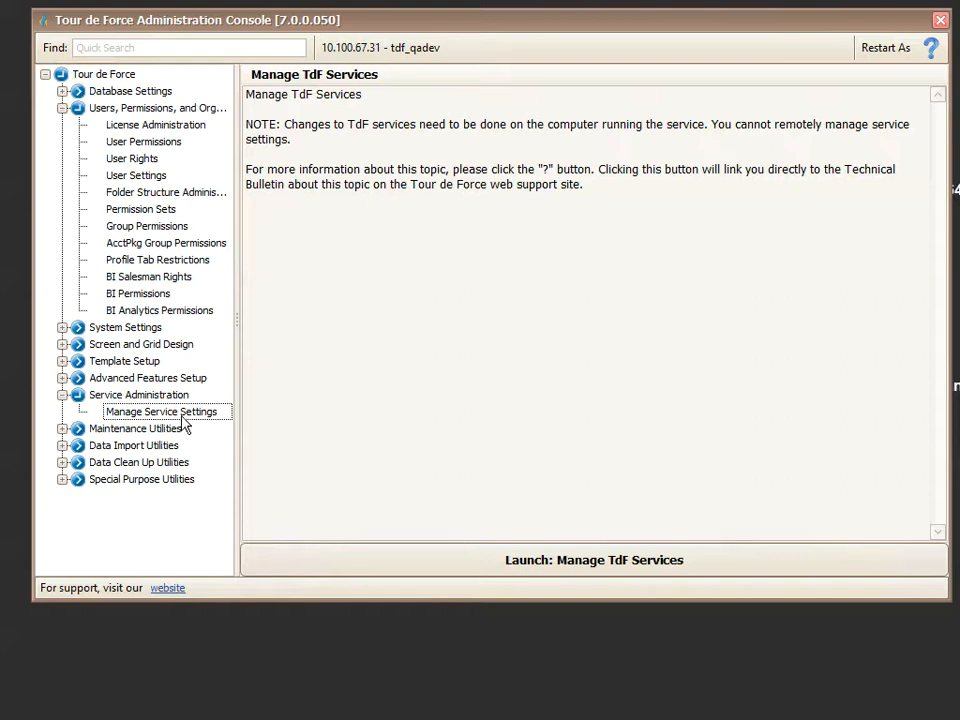
{"action": "double_click", "coordinate": [182, 415]}
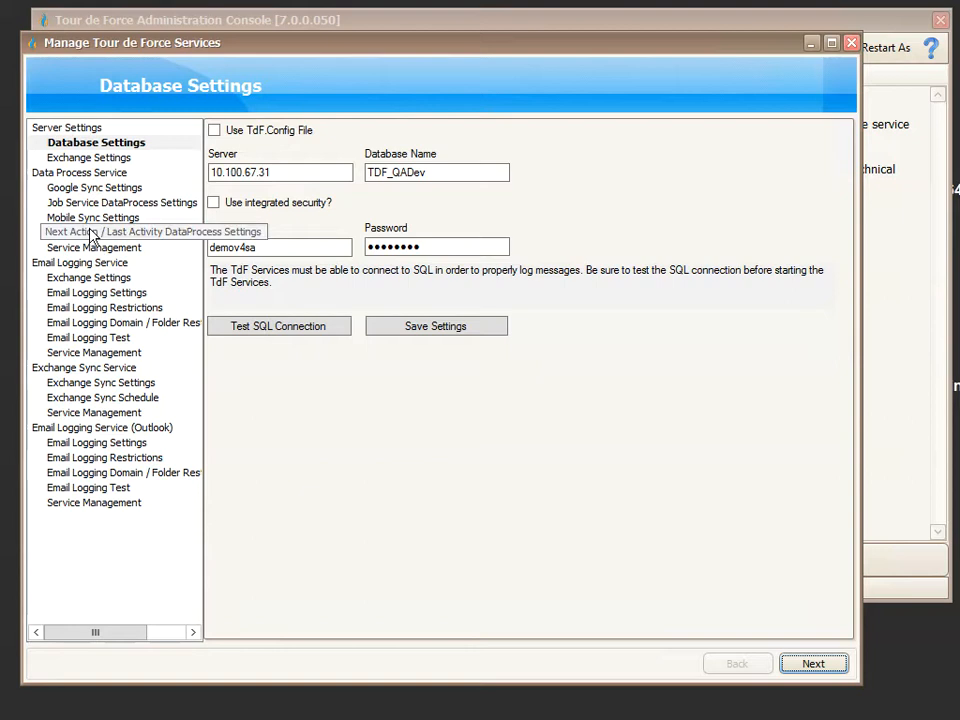
{"action": "left_click", "coordinate": [88, 218]}
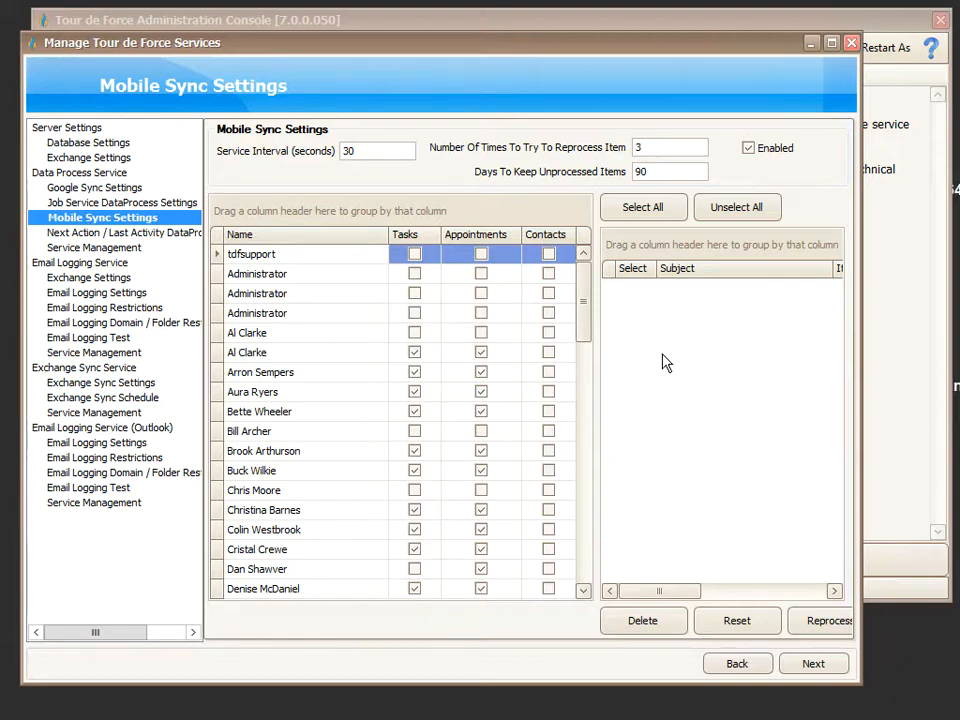
- Enable mobile sync of tasks, appointments and contacts for the second-to-last user in the list
{"action": "scroll", "coordinate": [583, 583], "scroll_direction": "down", "scroll_amount": 10}
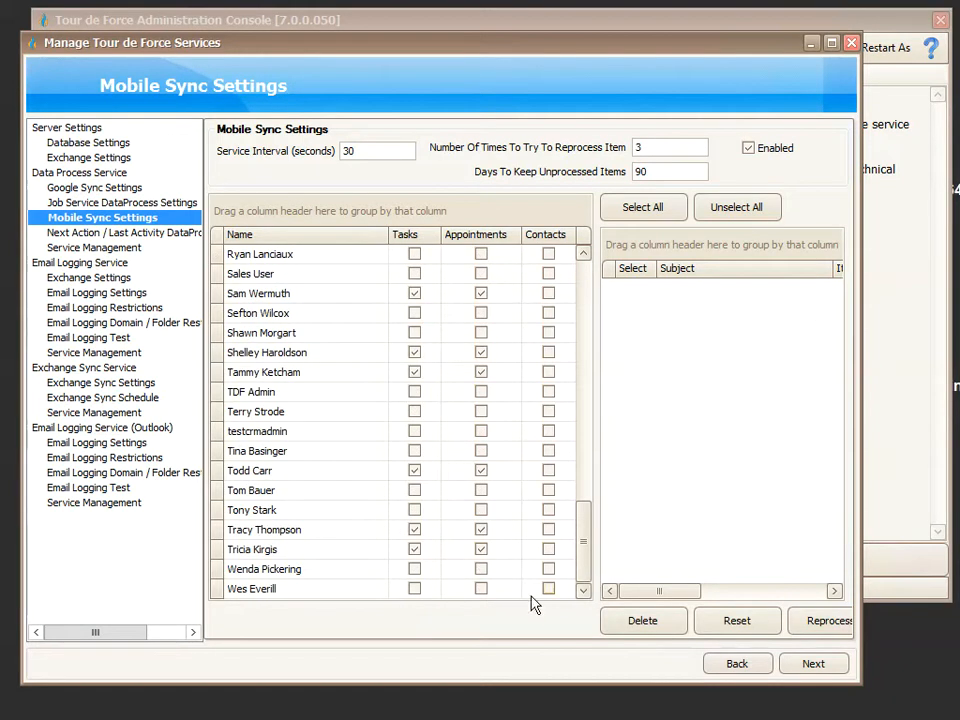
{"action": "left_click", "coordinate": [300, 575]}
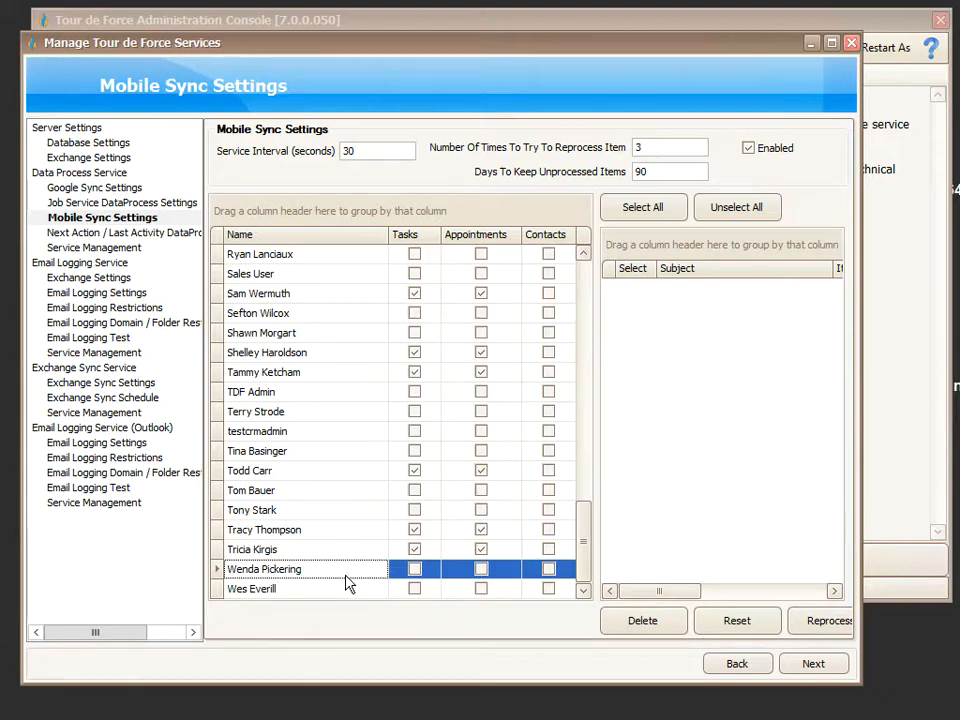
{"action": "left_click", "coordinate": [415, 570]}
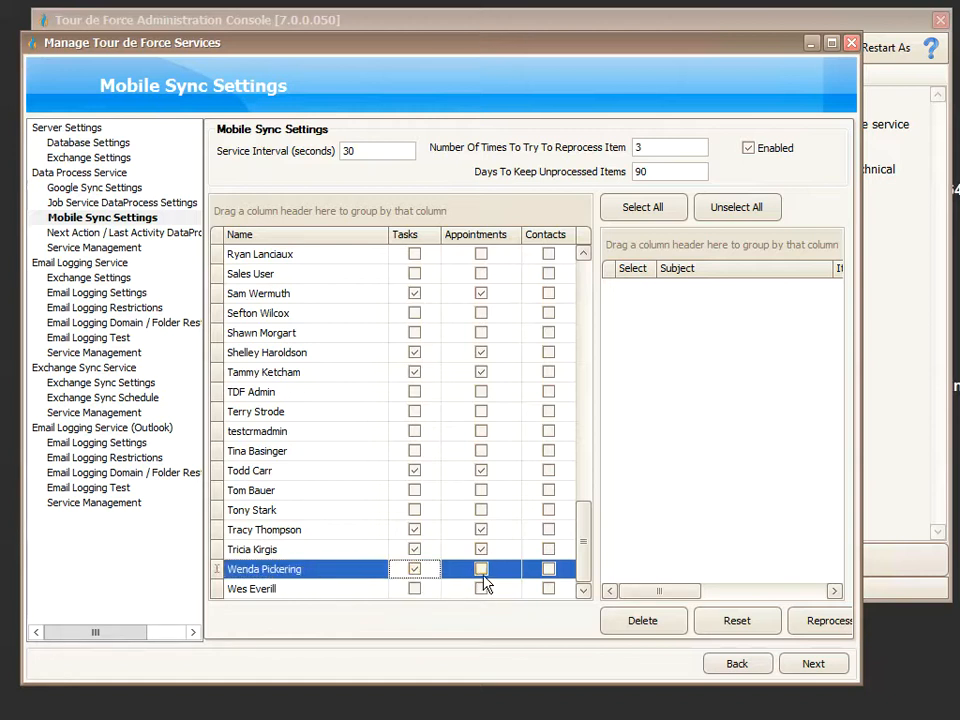
{"action": "left_click", "coordinate": [481, 572]}
{"action": "left_click", "coordinate": [481, 572]}
{"action": "left_click", "coordinate": [549, 570]}
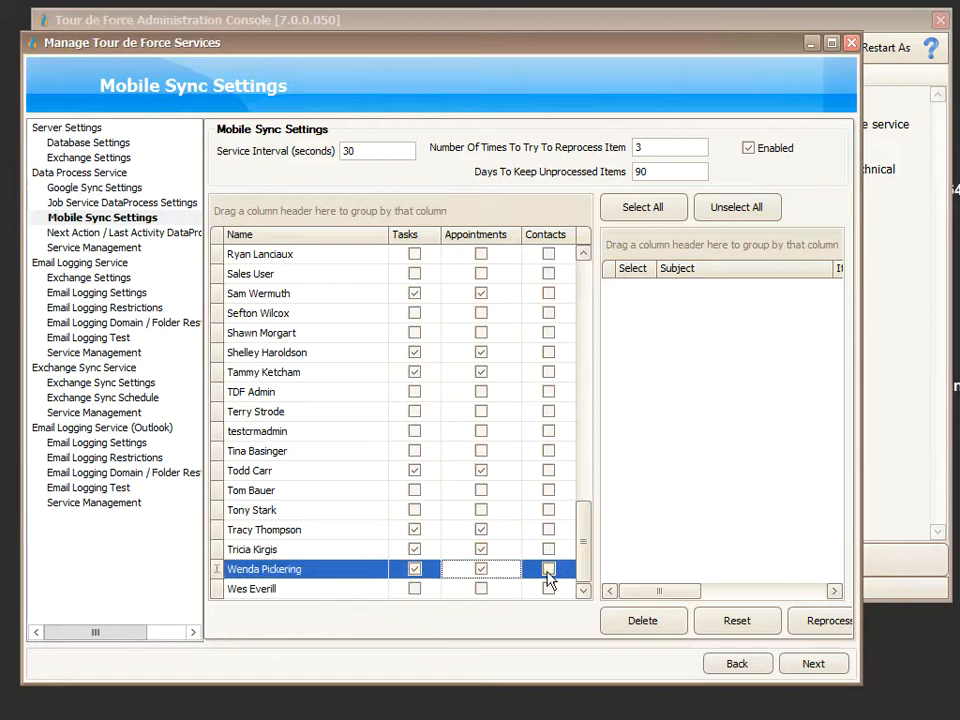
{"action": "left_click", "coordinate": [298, 576]}
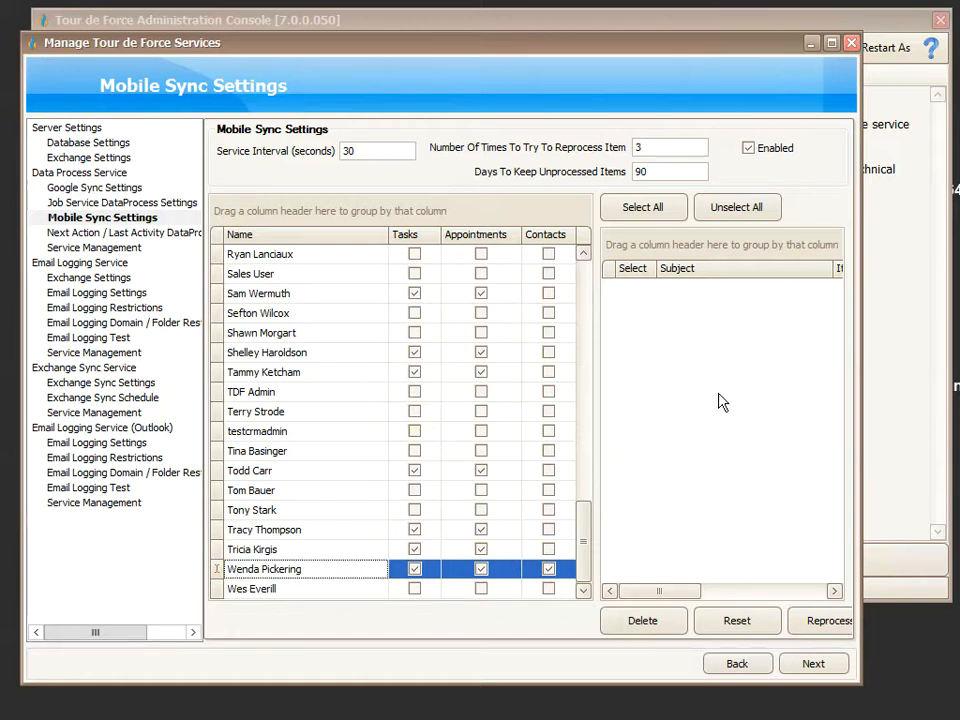
- Review the unprocessed sync items of the last user in the list and enable that user's mobile sync of tasks and appointments
{"action": "left_click", "coordinate": [243, 592]}
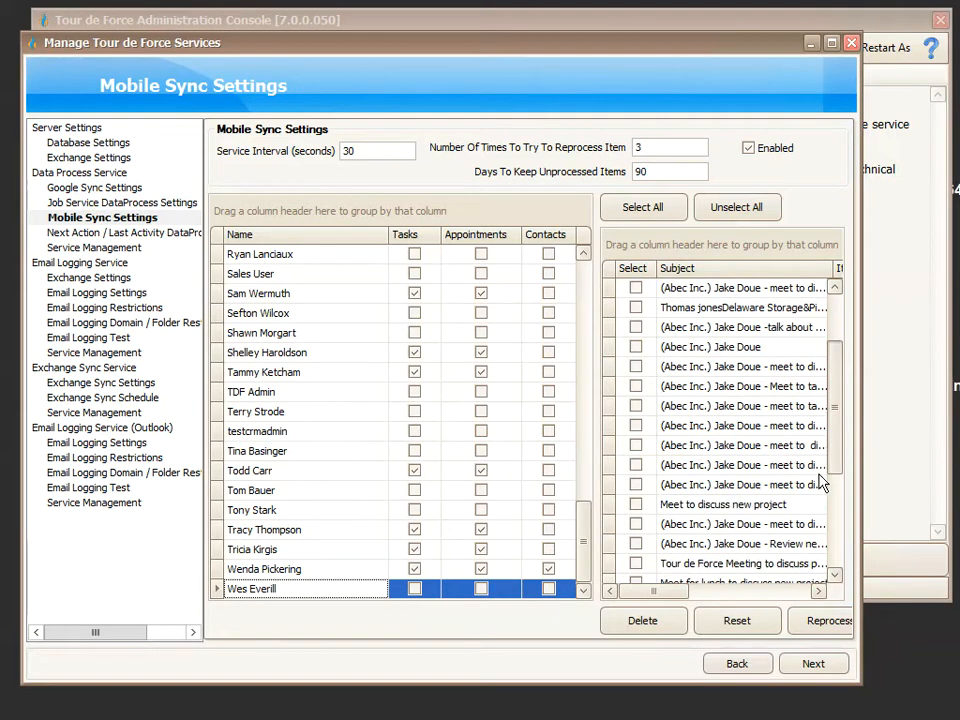
{"action": "scroll", "coordinate": [831, 454], "scroll_direction": "down", "scroll_amount": 3}
{"action": "scroll", "coordinate": [831, 529], "scroll_direction": "up", "scroll_amount": 3}
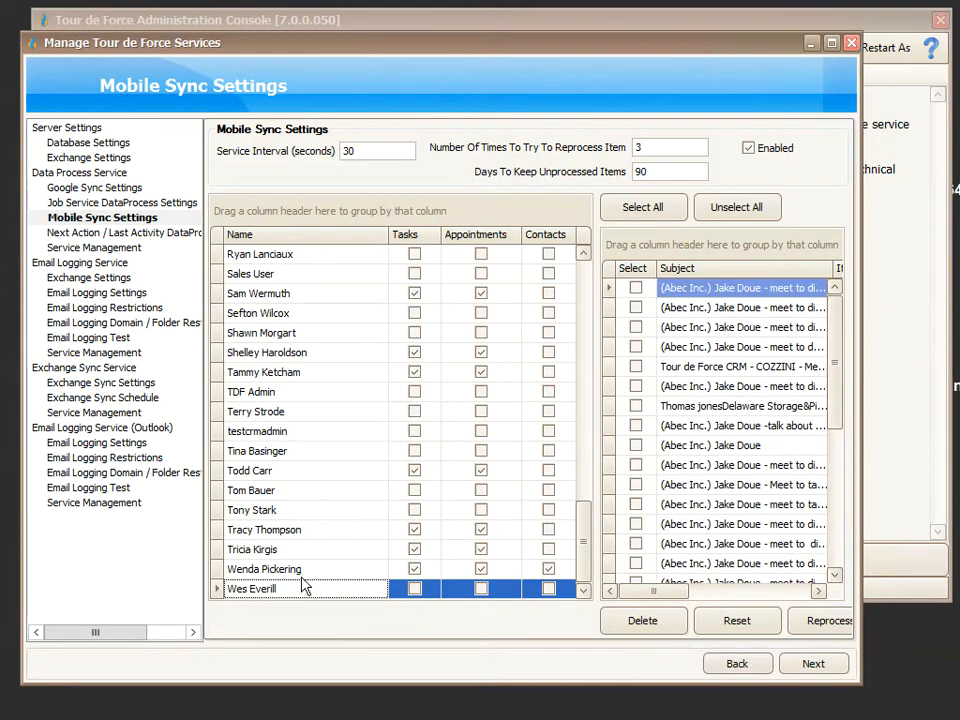
{"action": "left_click", "coordinate": [415, 589]}
{"action": "left_click", "coordinate": [481, 589]}
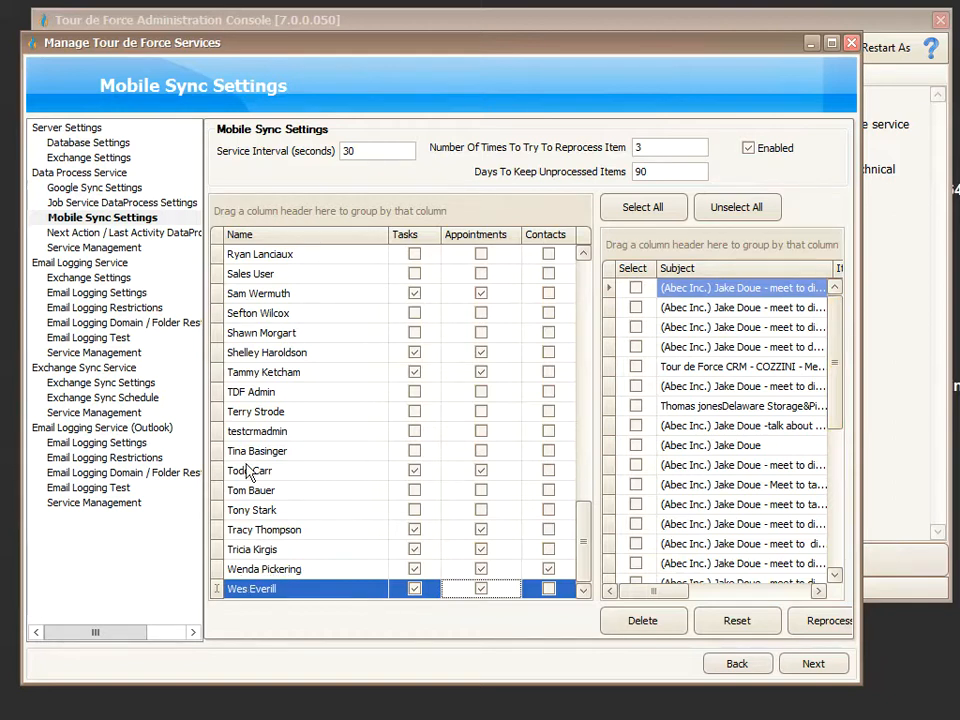
- In the Exchange Sync Settings, enable syncing of tasks and appointments for the second-to-last user in the list
{"action": "left_click", "coordinate": [86, 369]}
{"action": "left_click", "coordinate": [88, 383]}
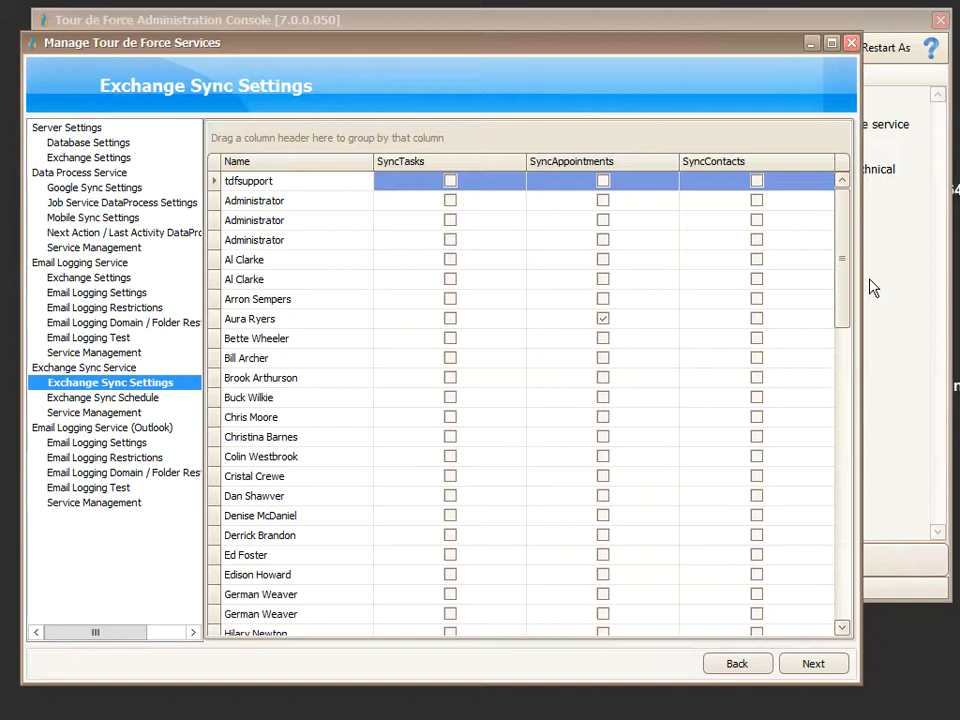
{"action": "left_click_drag", "start_coordinate": [842, 328], "coordinate": [842, 622]}
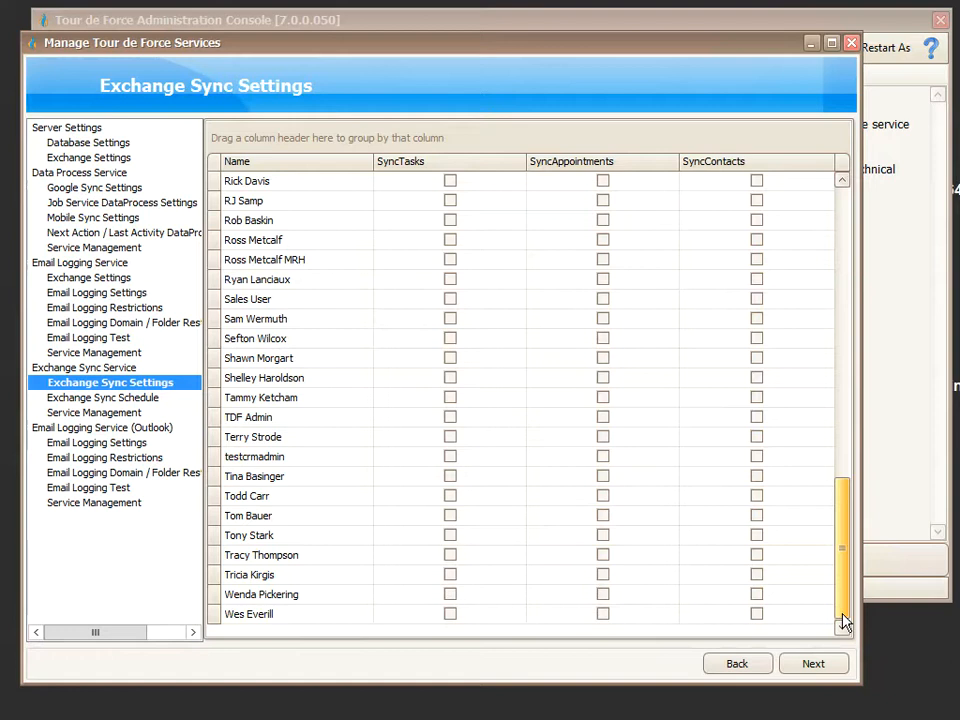
{"action": "left_click", "coordinate": [271, 598]}
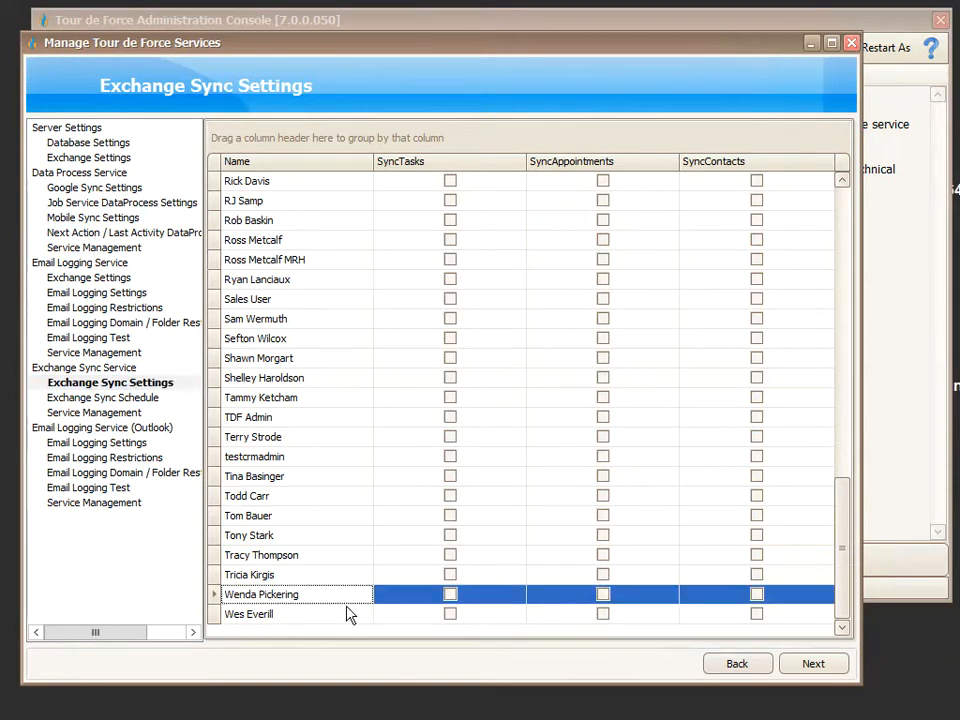
{"action": "left_click", "coordinate": [452, 596]}
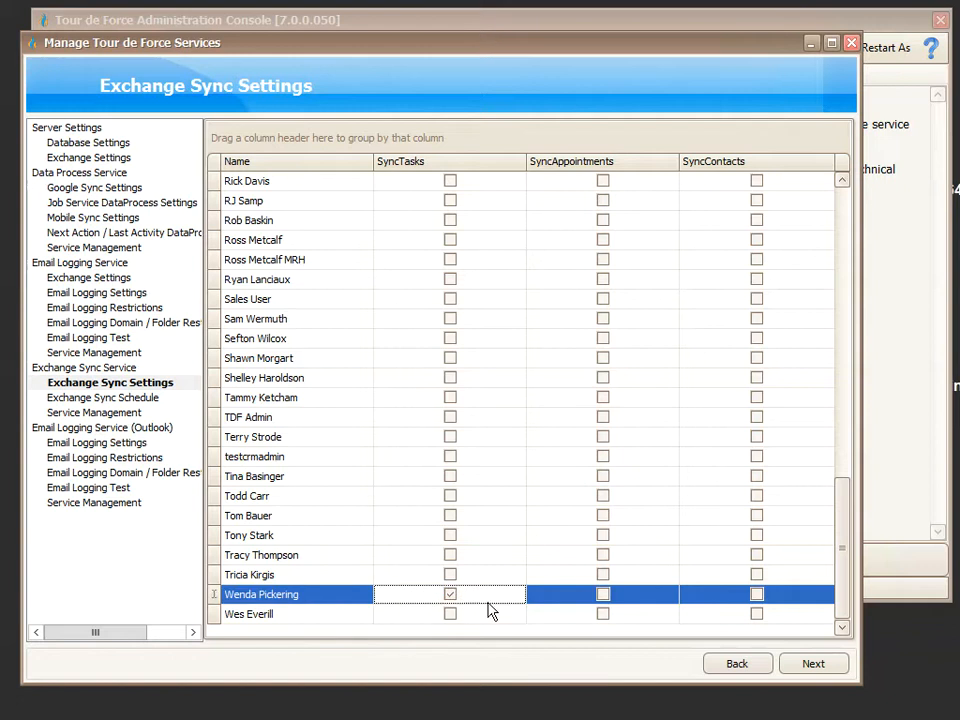
{"action": "left_click", "coordinate": [606, 598]}
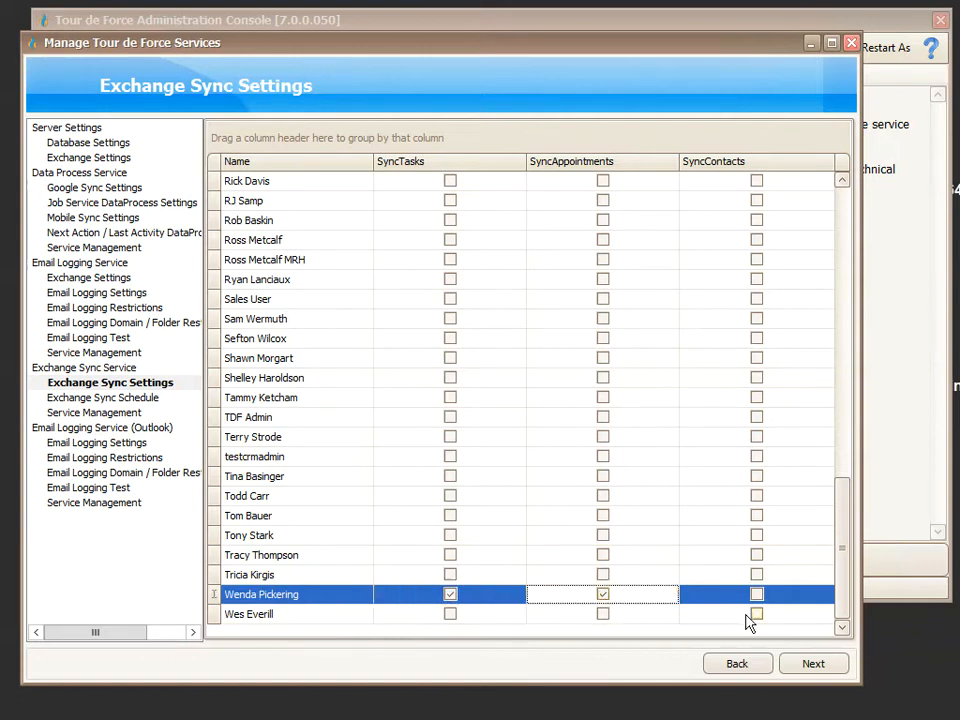